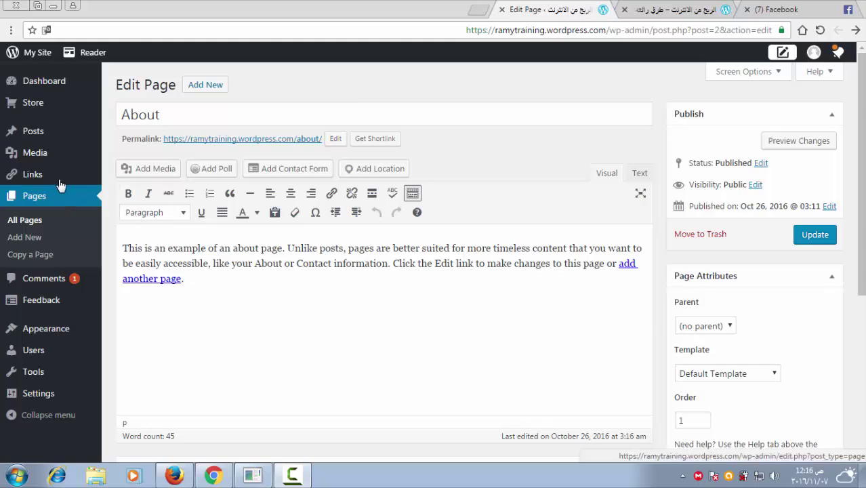
Start a new page and title it "About me".
{"action": "mouse_move", "coordinate": [42, 136]}
{"action": "left_click", "coordinate": [31, 240]}
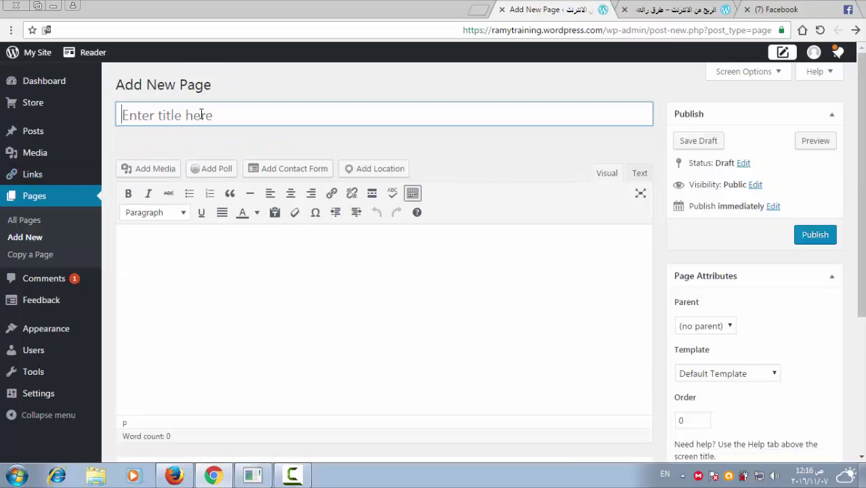
{"action": "type", "text": "a"}
{"action": "key", "text": "BackSpace"}
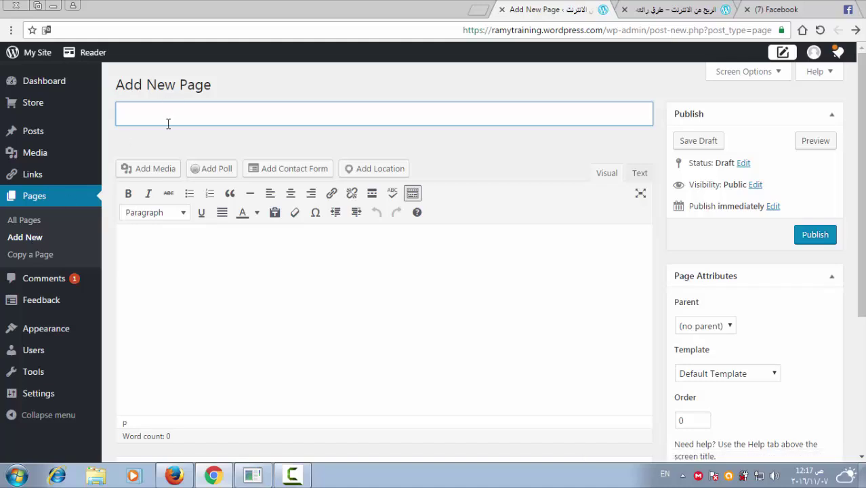
{"action": "type", "text": "About me"}
{"action": "left_click", "coordinate": [215, 284]}
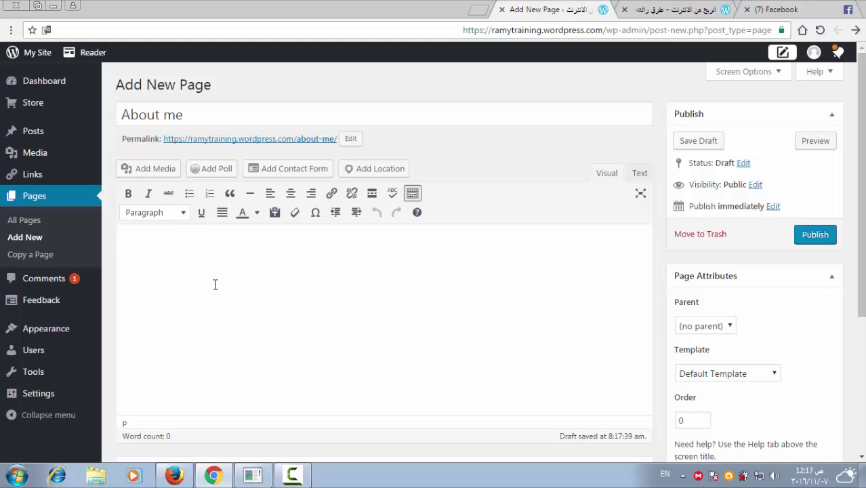
Leave the new page's editor, open the list of all pages and look through the bulk actions.
{"action": "left_click", "coordinate": [35, 196]}
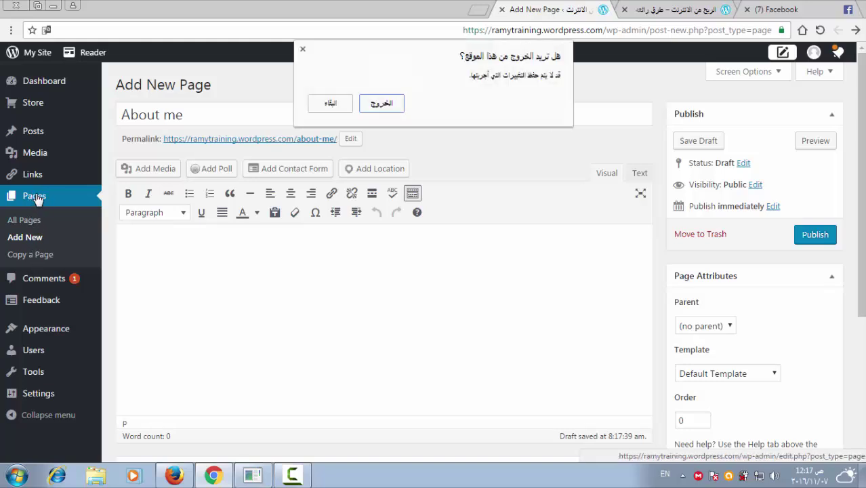
{"action": "left_click", "coordinate": [303, 50]}
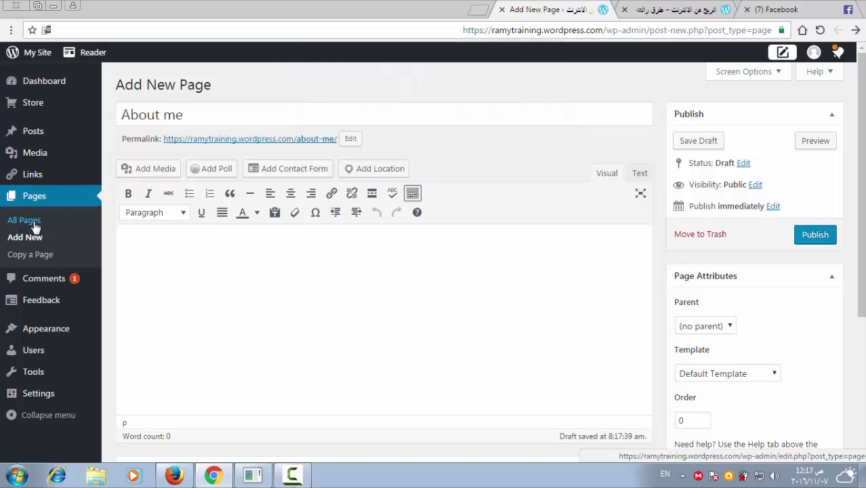
{"action": "left_click", "coordinate": [26, 221]}
{"action": "left_click", "coordinate": [381, 126]}
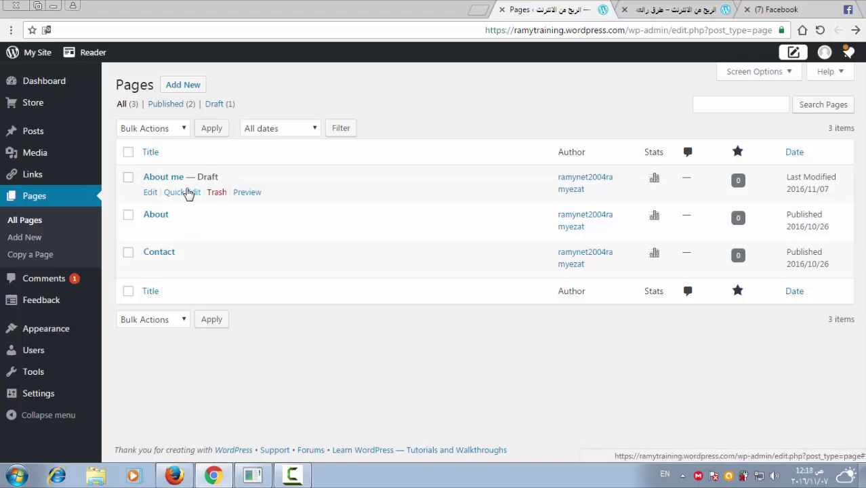
{"action": "left_click", "coordinate": [185, 129]}
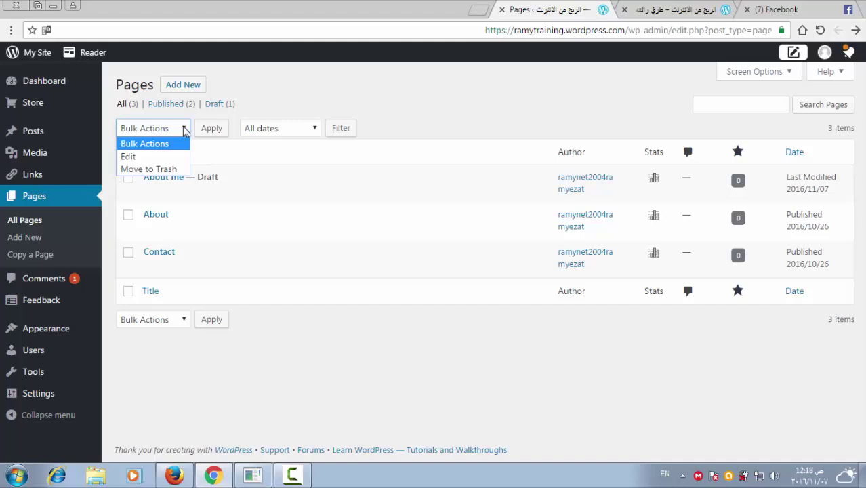
{"action": "left_click", "coordinate": [176, 144]}
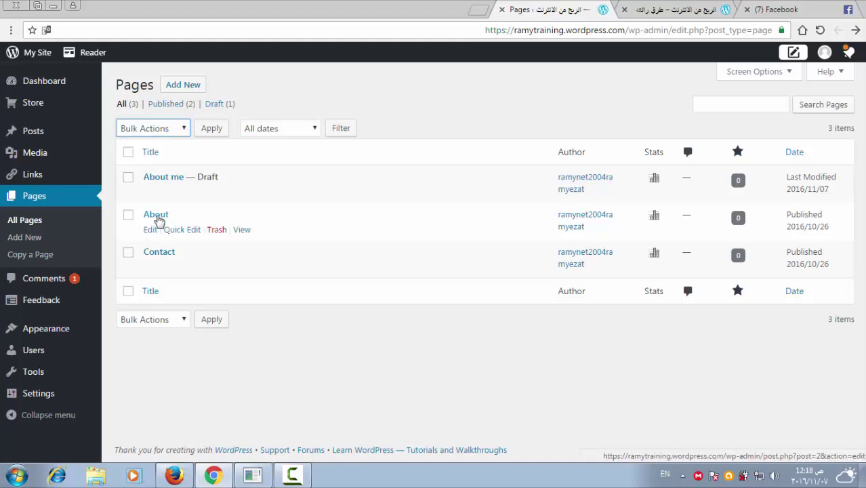
Open the published About page for editing and change its title to "About me".
{"action": "left_click", "coordinate": [150, 231]}
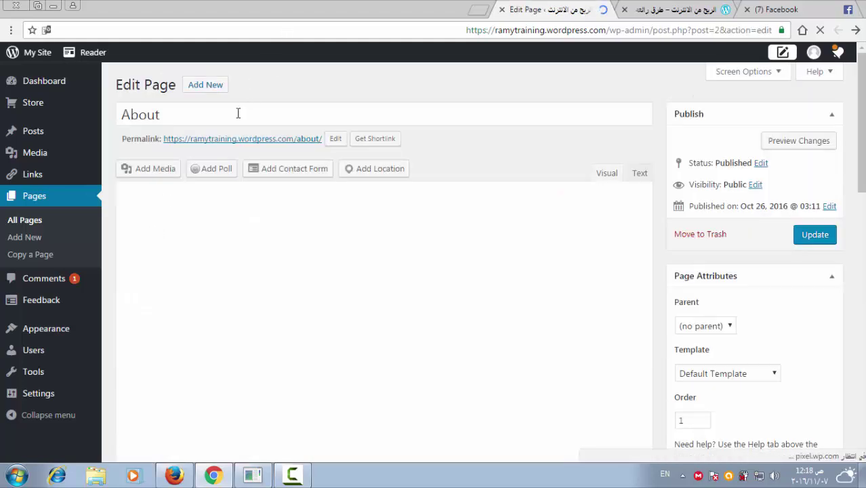
{"action": "left_click", "coordinate": [237, 115]}
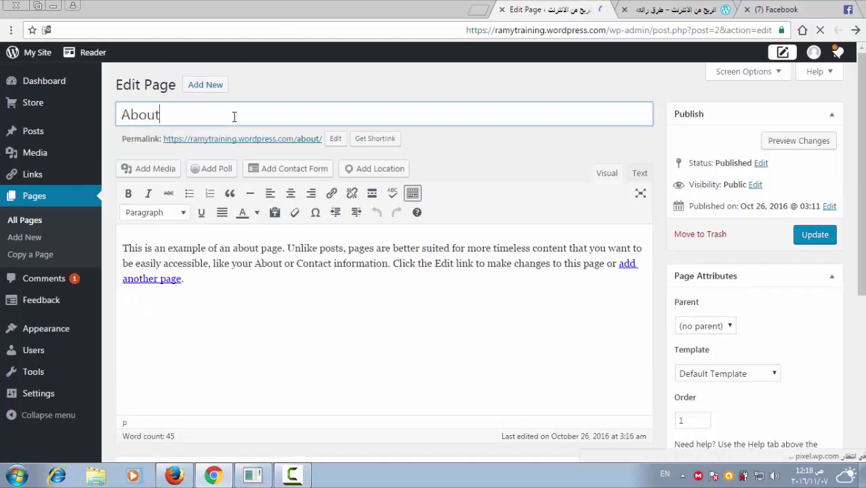
{"action": "type", "text": "me"}
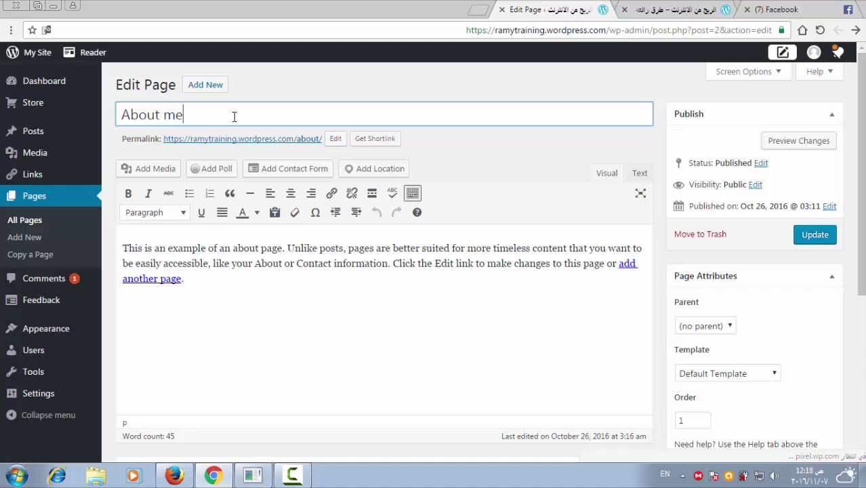
Replace the page's sample text with a one-line introduction stating the first name and "27 years old", and update the page.
{"action": "left_click", "coordinate": [283, 263]}
{"action": "key", "text": "ctrl+a"}
{"action": "key", "text": "Delete"}
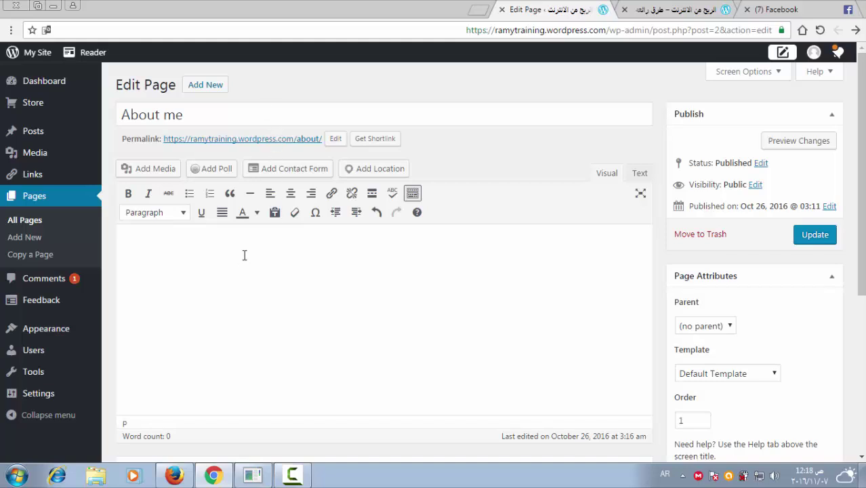
{"action": "left_click", "coordinate": [261, 109]}
{"action": "key", "text": "ctrl+a"}
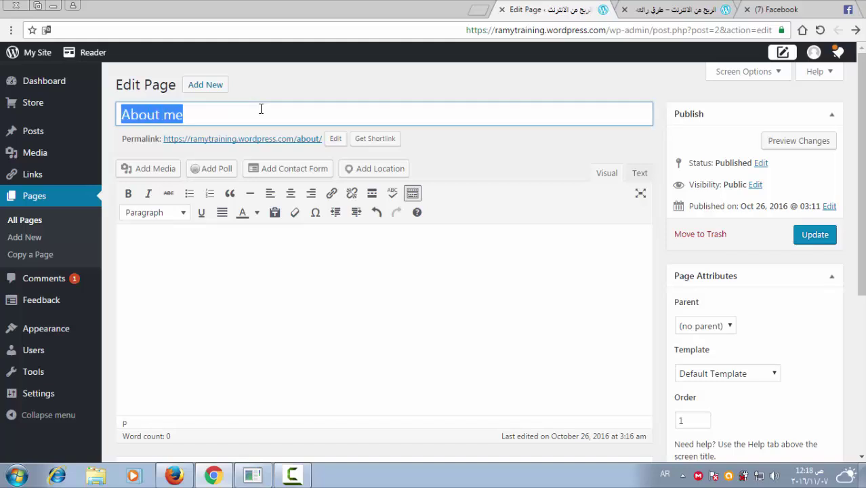
{"action": "left_click", "coordinate": [232, 263]}
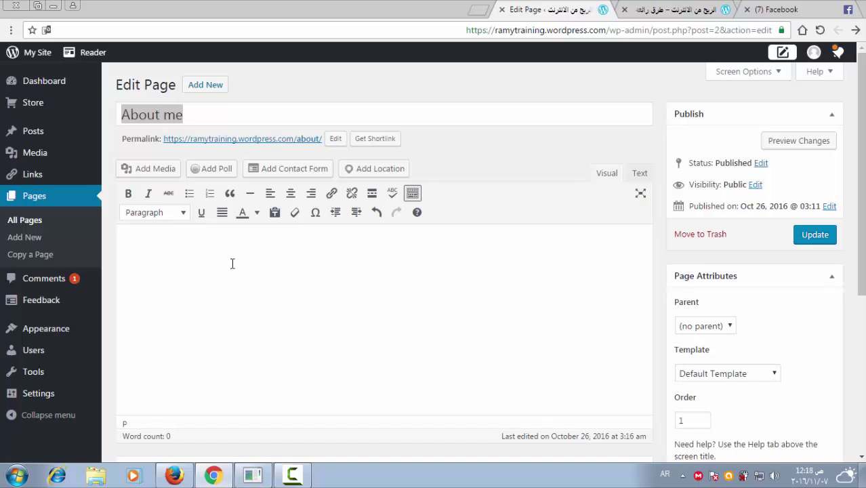
{"action": "key", "text": "alt+shift"}
{"action": "type", "text": "I am Ramy ,2"}
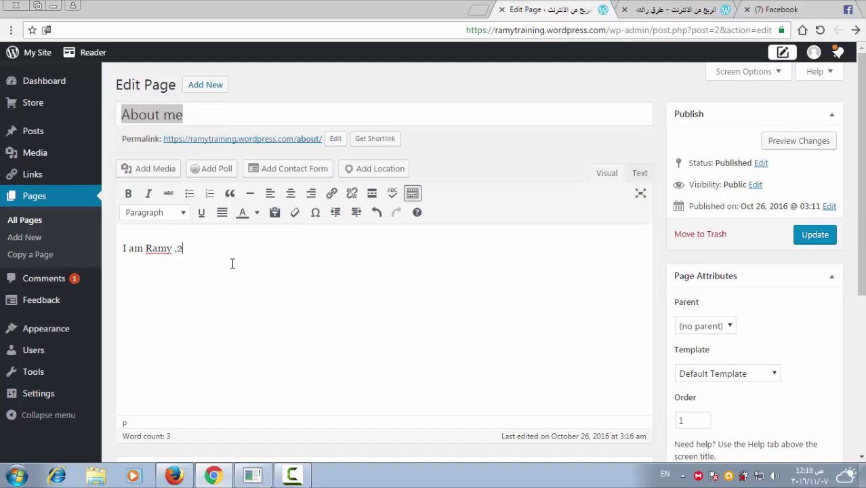
{"action": "type", "text": "7 years old"}
{"action": "left_click", "coordinate": [818, 237]}
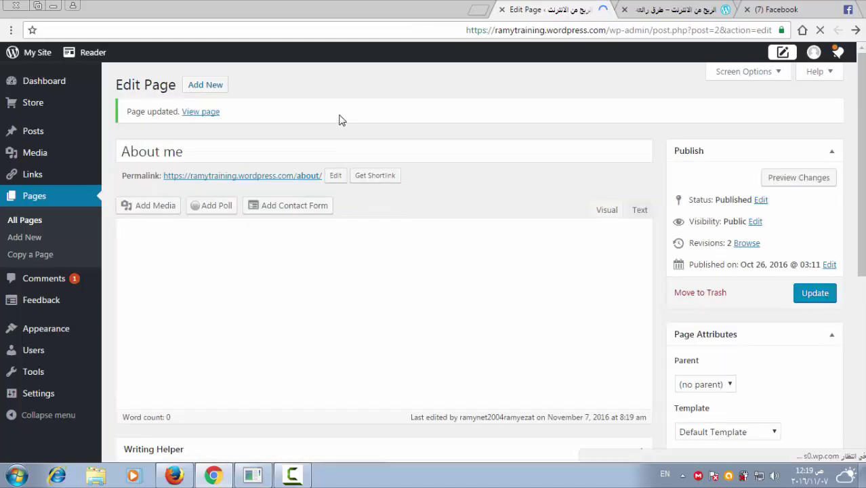
Reload the live site and view its About me page.
{"action": "left_click", "coordinate": [644, 7]}
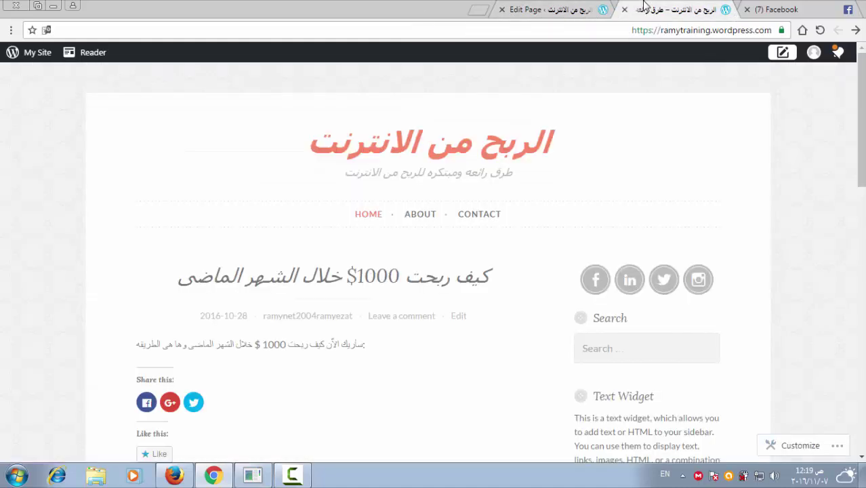
{"action": "left_click", "coordinate": [506, 31]}
{"action": "key", "text": "Return"}
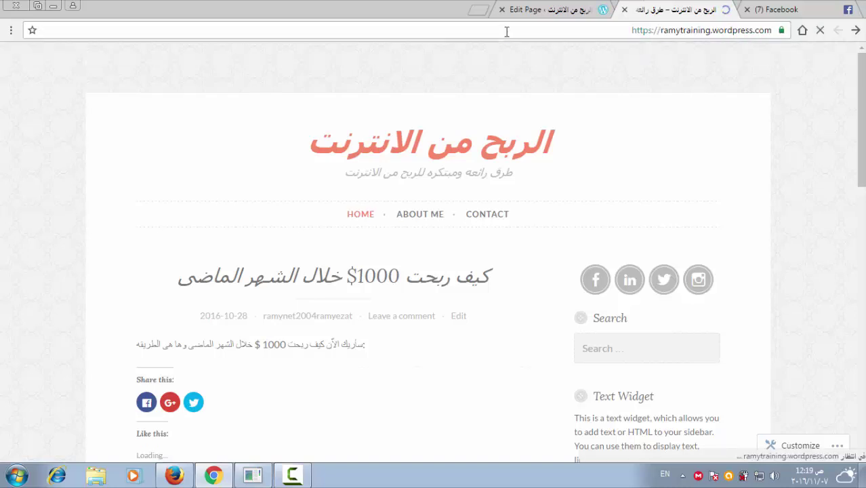
{"action": "left_click", "coordinate": [417, 216]}
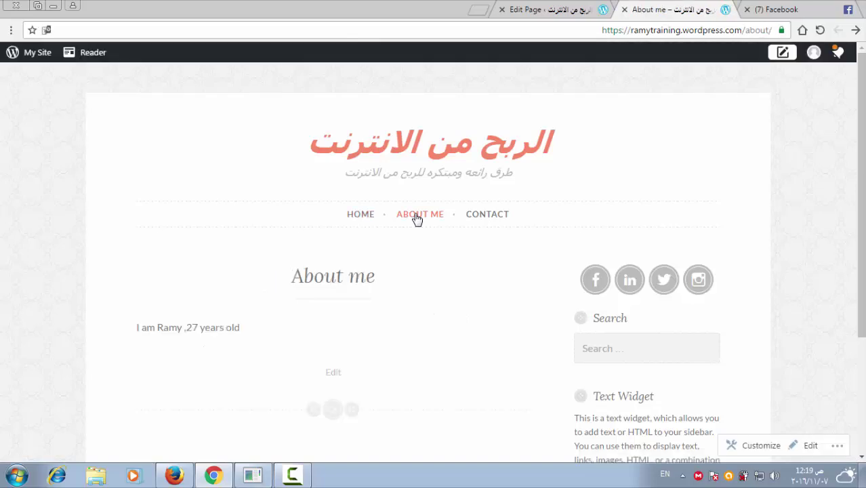
{"action": "scroll", "coordinate": [417, 219], "scroll_direction": "down", "scroll_amount": 1}
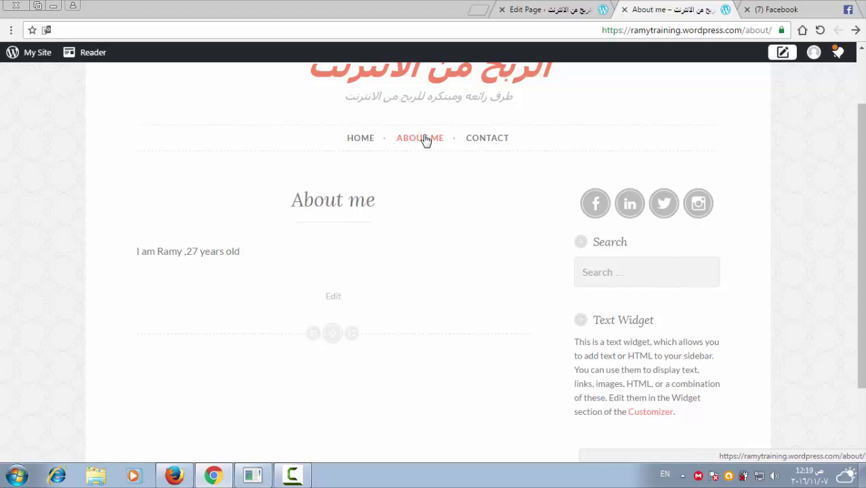
Back in the page editor, color the first name in the body text dark red (#800000).
{"action": "left_click", "coordinate": [567, 7]}
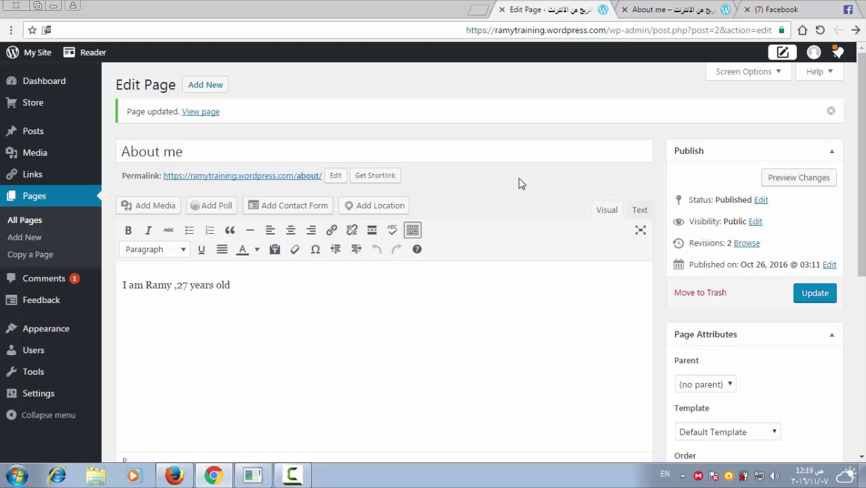
{"action": "scroll", "coordinate": [520, 183], "scroll_direction": "down", "scroll_amount": 1}
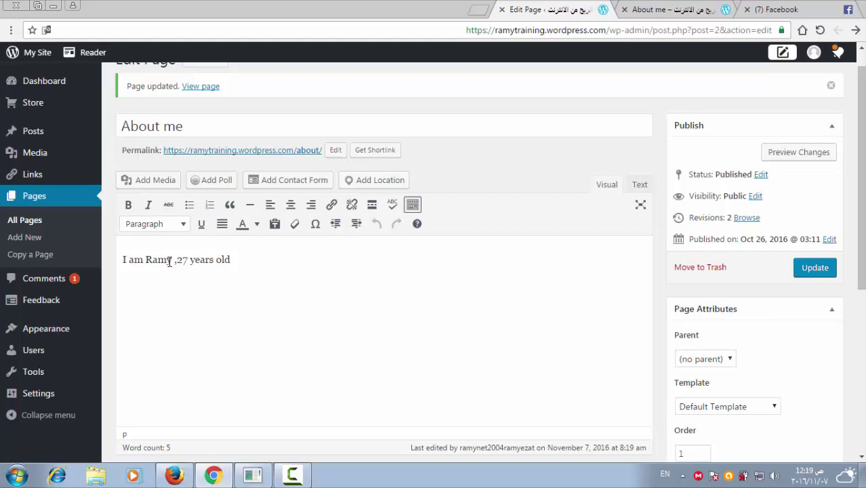
{"action": "left_click_drag", "start_coordinate": [171, 260], "coordinate": [150, 260]}
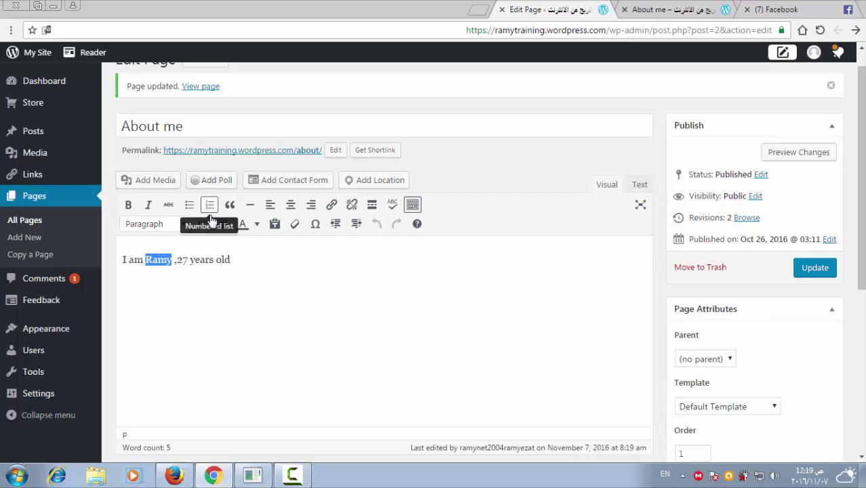
{"action": "left_click", "coordinate": [257, 225]}
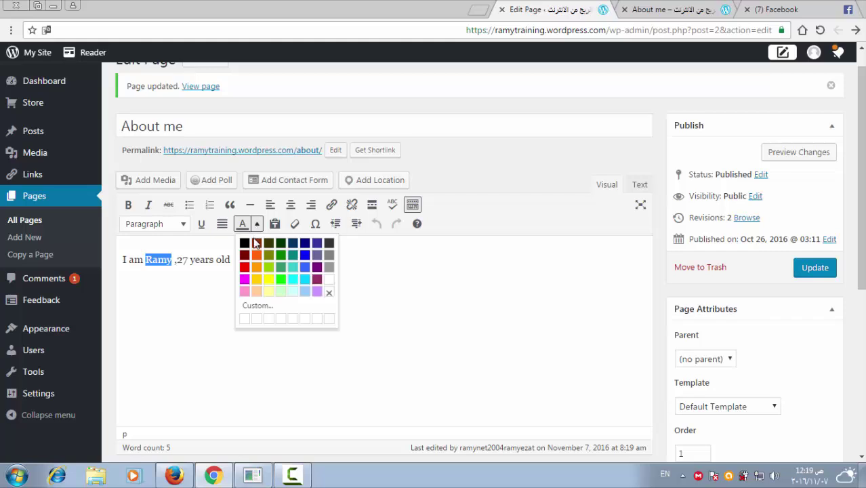
{"action": "left_click", "coordinate": [244, 255]}
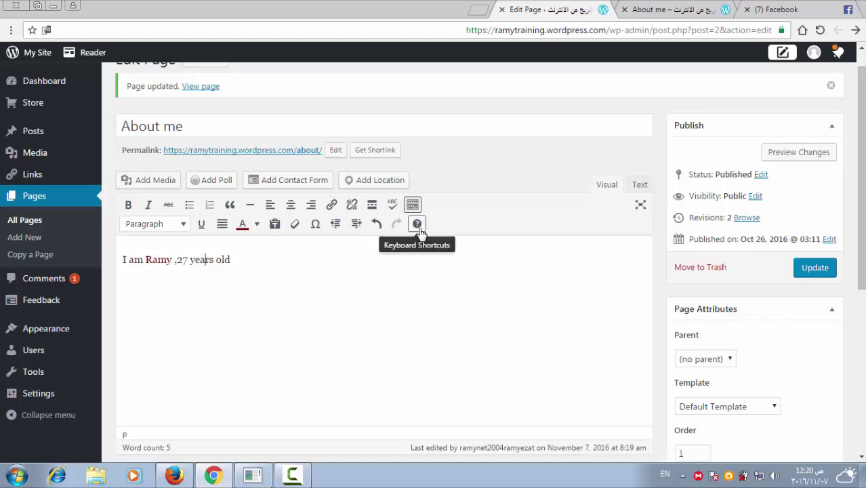
Examine the HTML source of the body text and glance at the live About me page.
{"action": "left_click", "coordinate": [640, 185]}
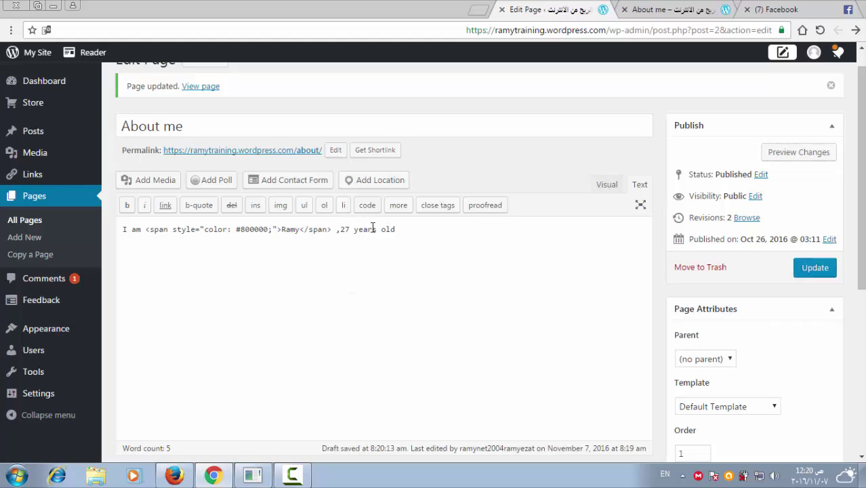
{"action": "left_click", "coordinate": [602, 191]}
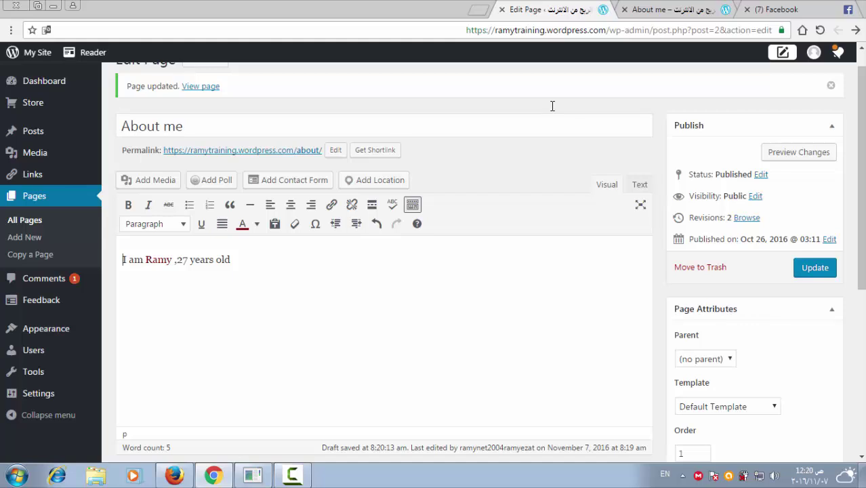
{"action": "key", "text": "ctrl+shift+Tab"}
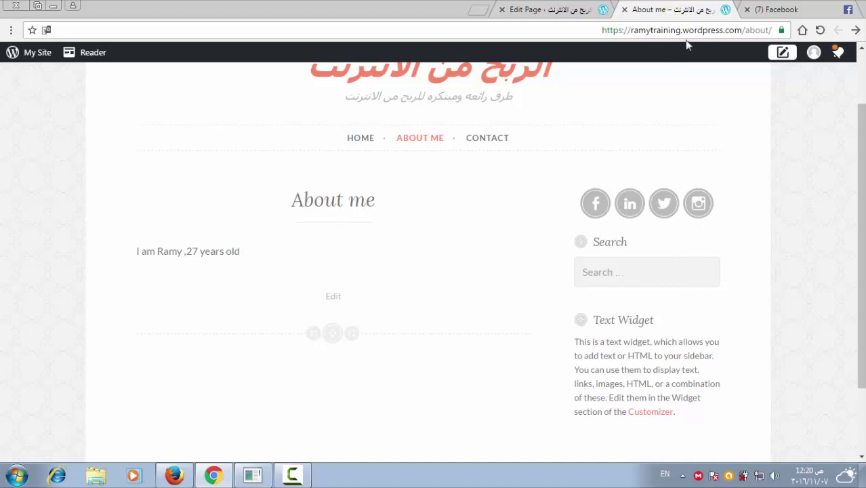
{"action": "key", "text": "ctrl+Tab"}
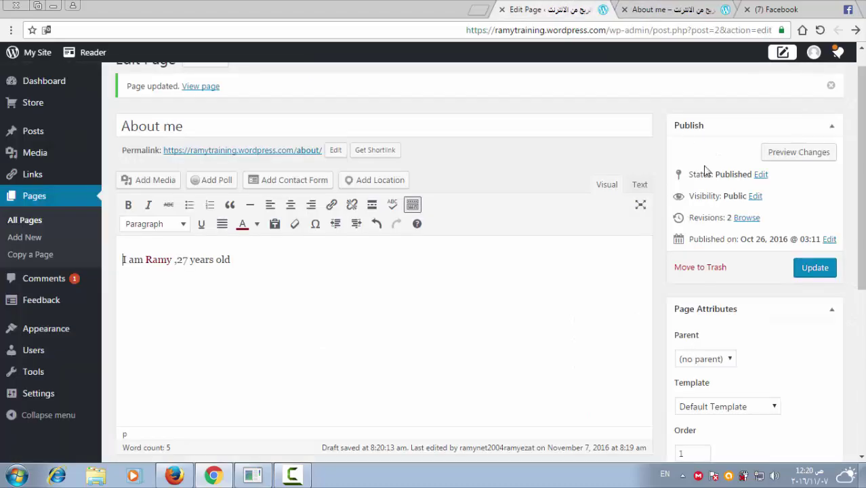
Examine the page's available template options and compare them with the sidebar layout of the live About me page.
{"action": "scroll", "coordinate": [748, 301], "scroll_direction": "down", "scroll_amount": 1}
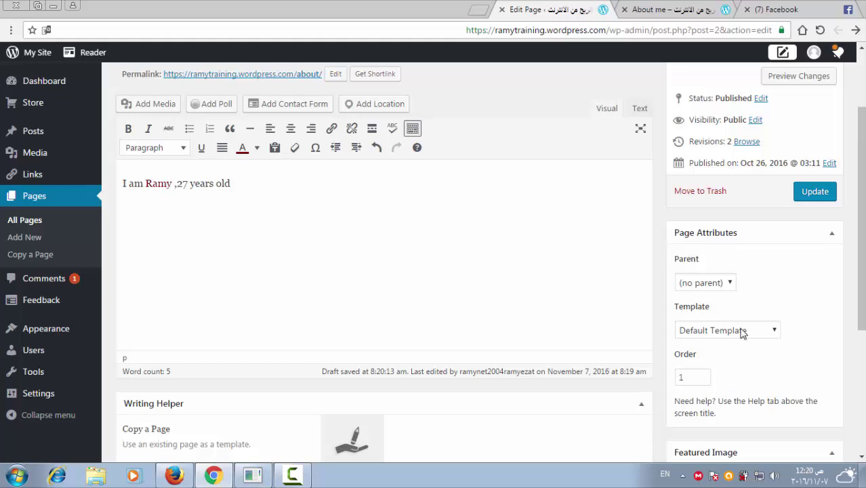
{"action": "left_click", "coordinate": [775, 332]}
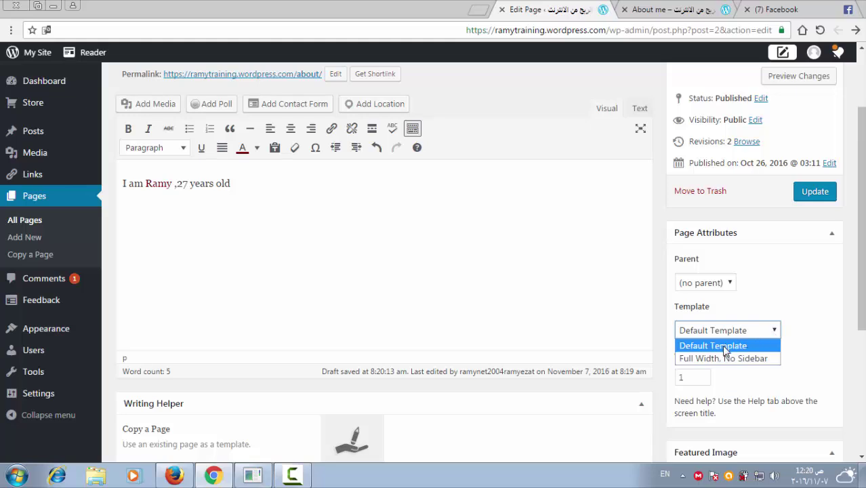
{"action": "left_click", "coordinate": [674, 8]}
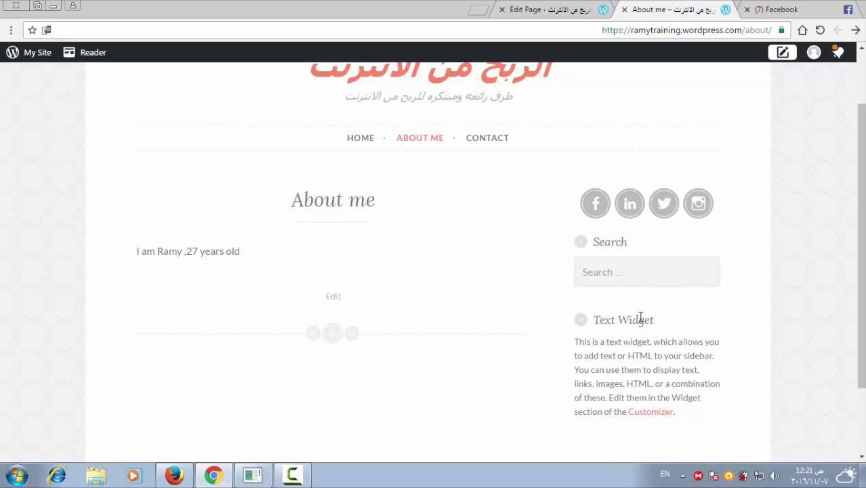
{"action": "left_click", "coordinate": [550, 8]}
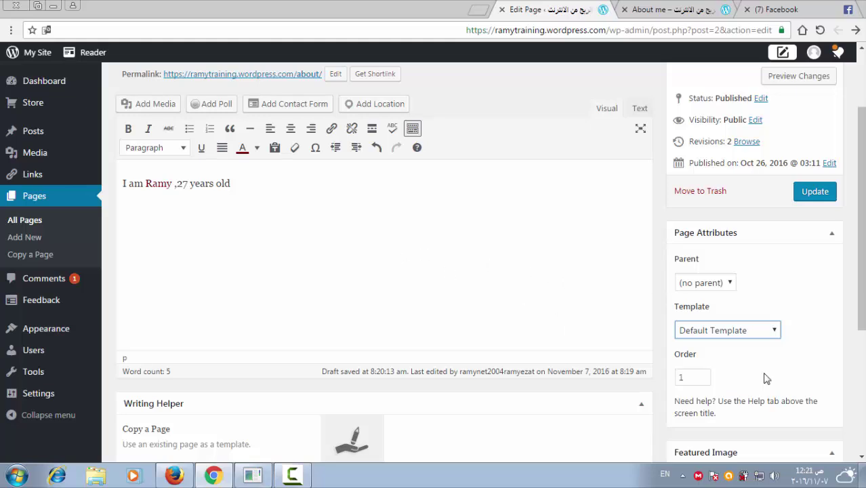
{"action": "left_click", "coordinate": [765, 332]}
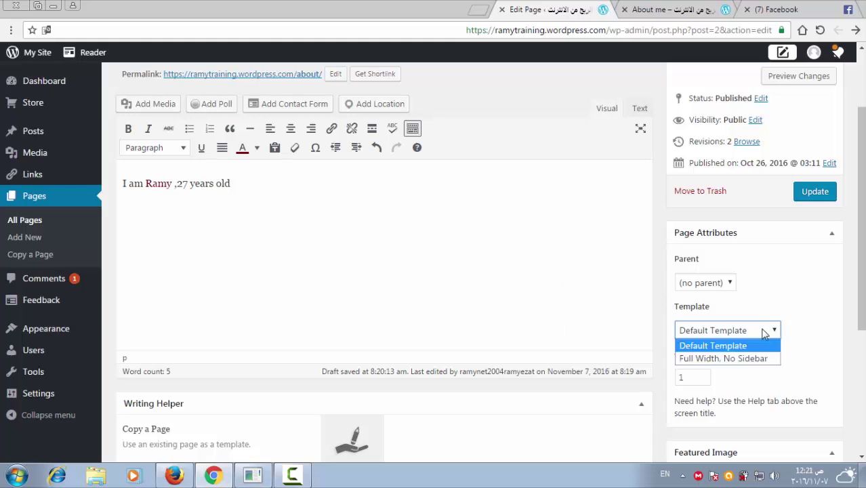
{"action": "left_click", "coordinate": [675, 9]}
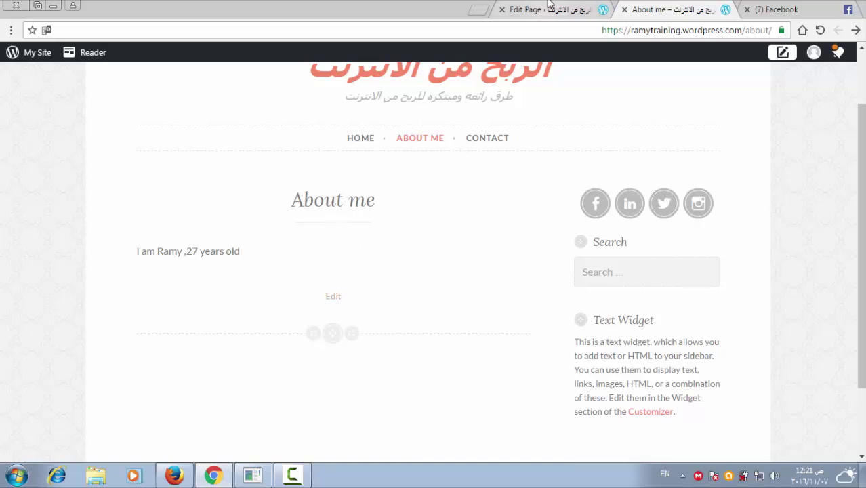
{"action": "left_click", "coordinate": [549, 7]}
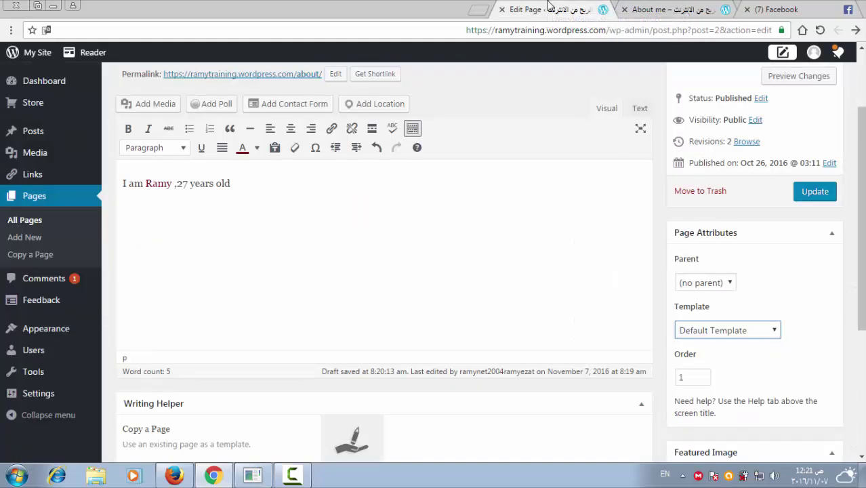
Set the About me page's template to "Full Width, No Sidebar" and update the page.
{"action": "left_click", "coordinate": [746, 329]}
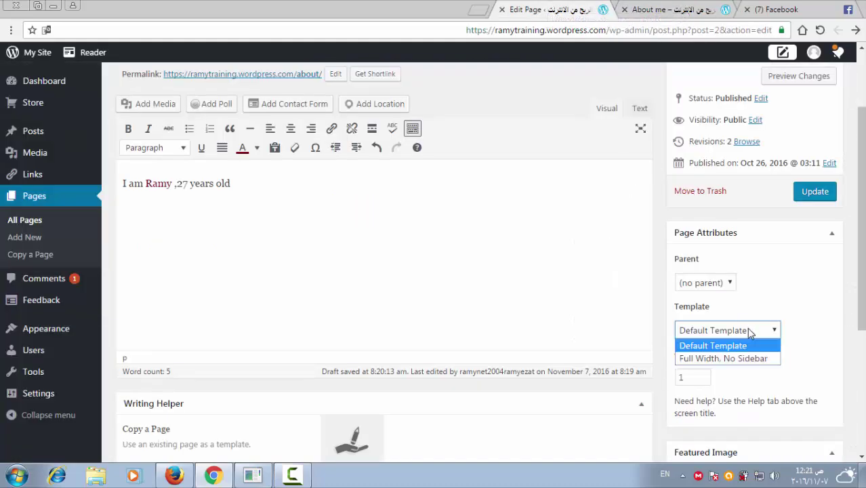
{"action": "left_click", "coordinate": [713, 359]}
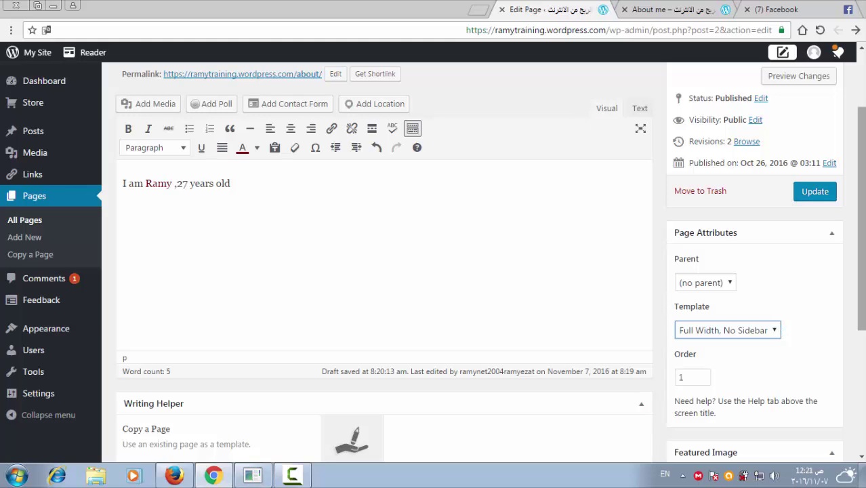
{"action": "scroll", "coordinate": [861, 217], "scroll_direction": "down", "scroll_amount": 1}
{"action": "scroll", "coordinate": [491, 264], "scroll_direction": "down", "scroll_amount": 1}
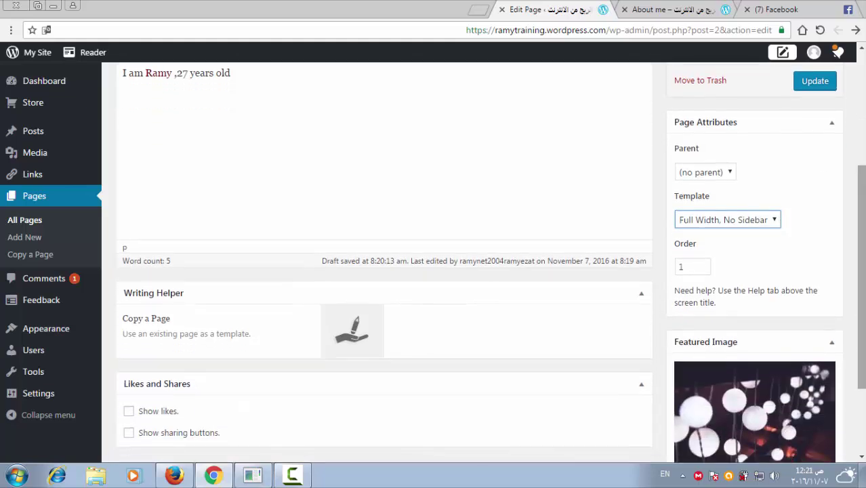
{"action": "scroll", "coordinate": [814, 307], "scroll_direction": "up", "scroll_amount": 3}
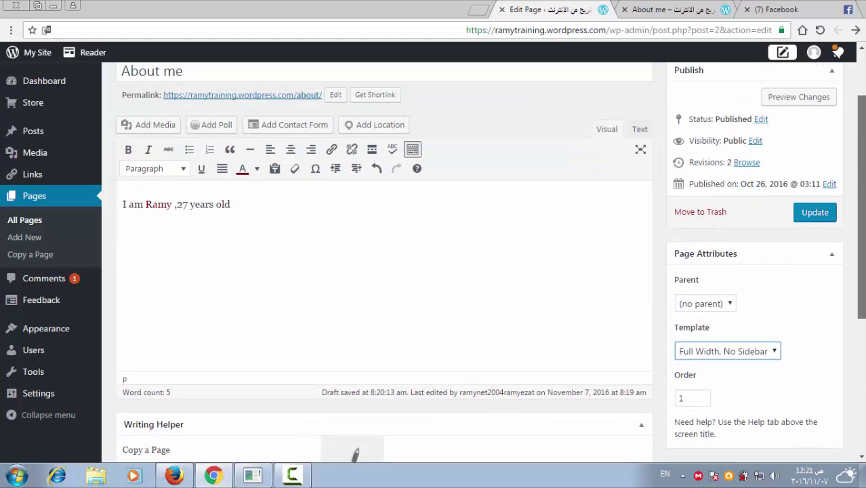
{"action": "left_click", "coordinate": [816, 297]}
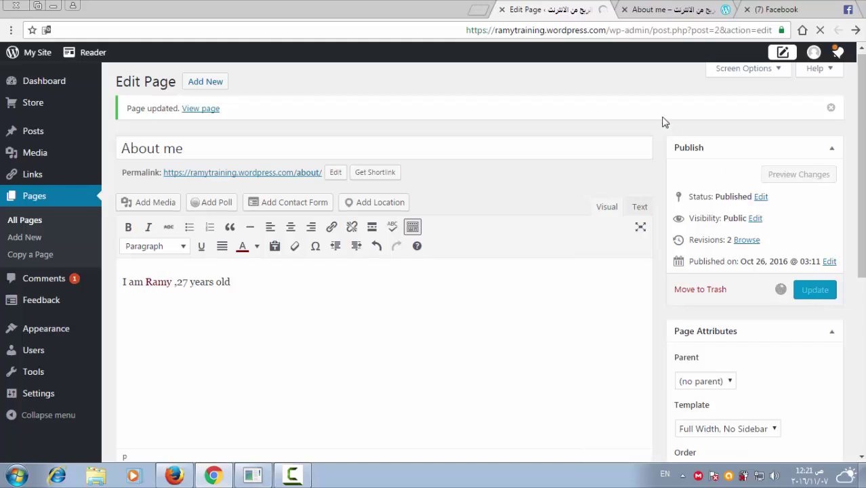
Reload the live About me page and check its layout with the full-width template.
{"action": "left_click", "coordinate": [671, 10]}
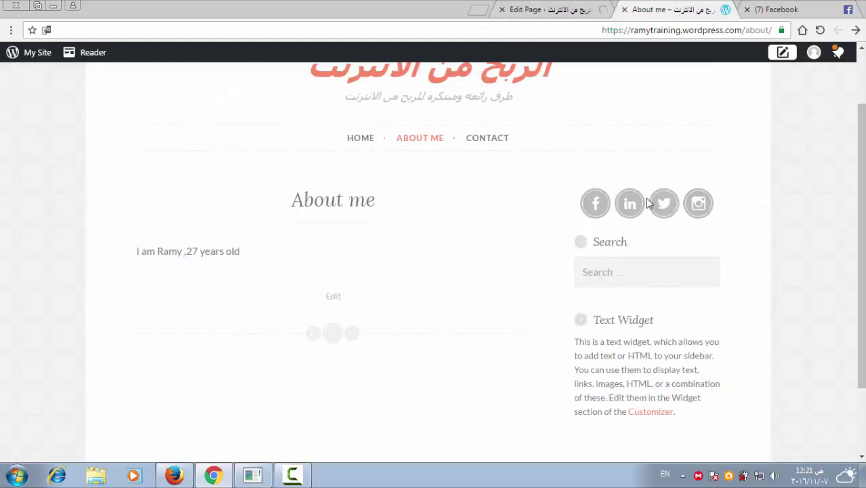
{"action": "left_click", "coordinate": [576, 7]}
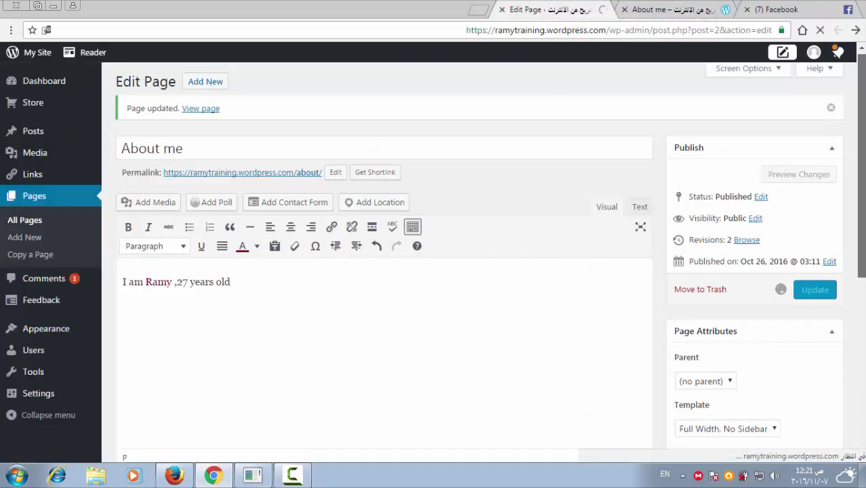
{"action": "scroll", "coordinate": [384, 271], "scroll_direction": "down", "scroll_amount": 5}
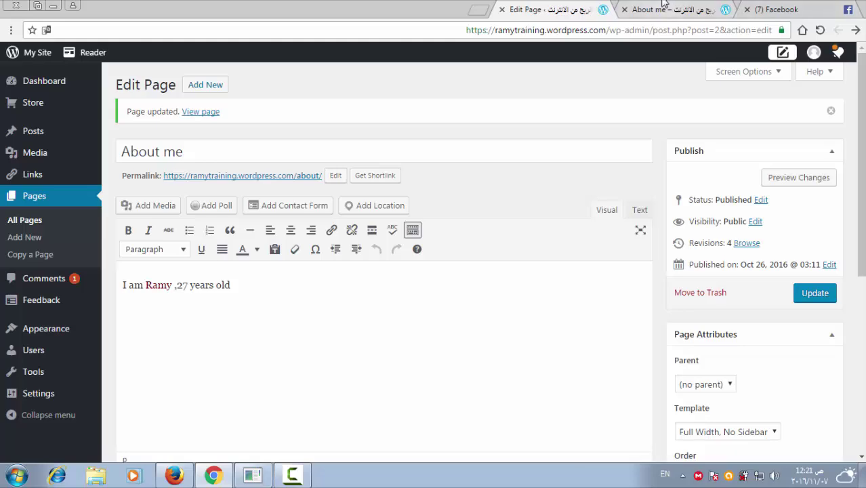
{"action": "left_click", "coordinate": [665, 9]}
{"action": "left_click", "coordinate": [533, 8]}
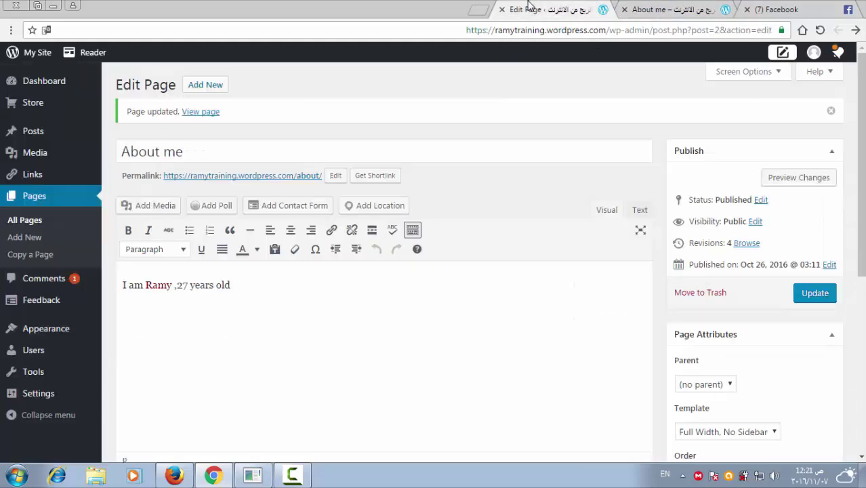
{"action": "left_click", "coordinate": [670, 7]}
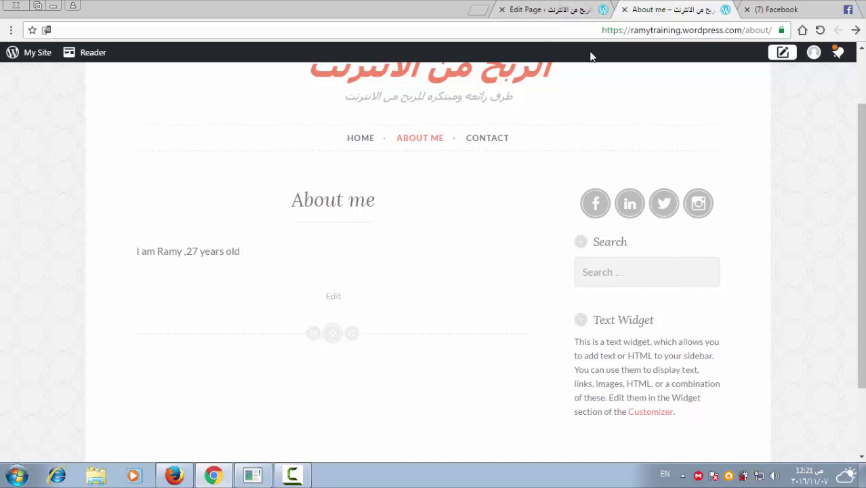
{"action": "left_click", "coordinate": [547, 9]}
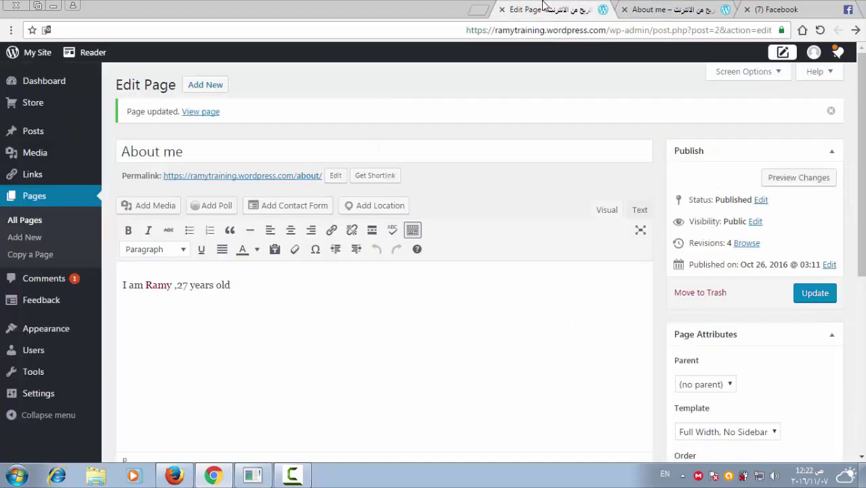
{"action": "left_click", "coordinate": [641, 7]}
{"action": "left_click", "coordinate": [607, 31]}
{"action": "key", "text": "Return"}
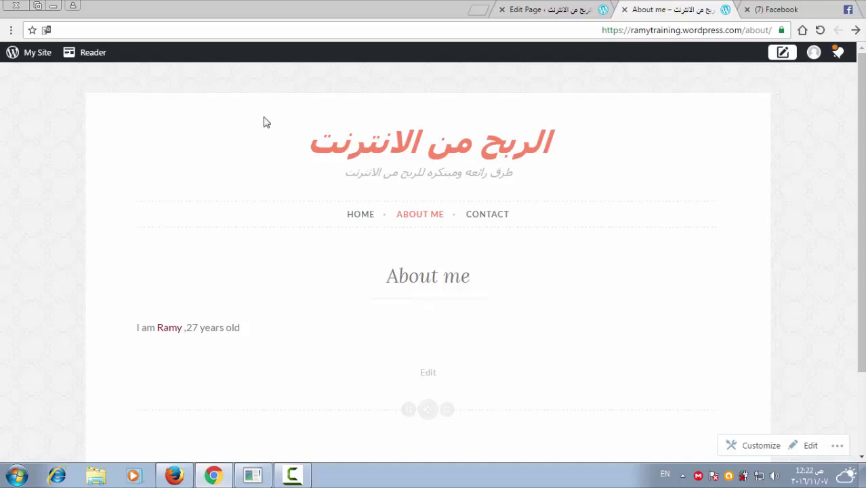
Start a new page for the site and enter the sample body text "fgdfgfgdf".
{"action": "left_click", "coordinate": [34, 54]}
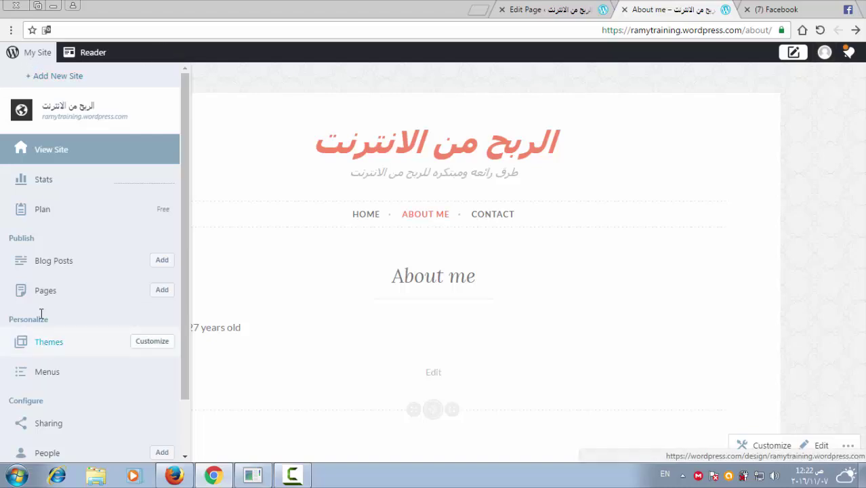
{"action": "left_click", "coordinate": [162, 290]}
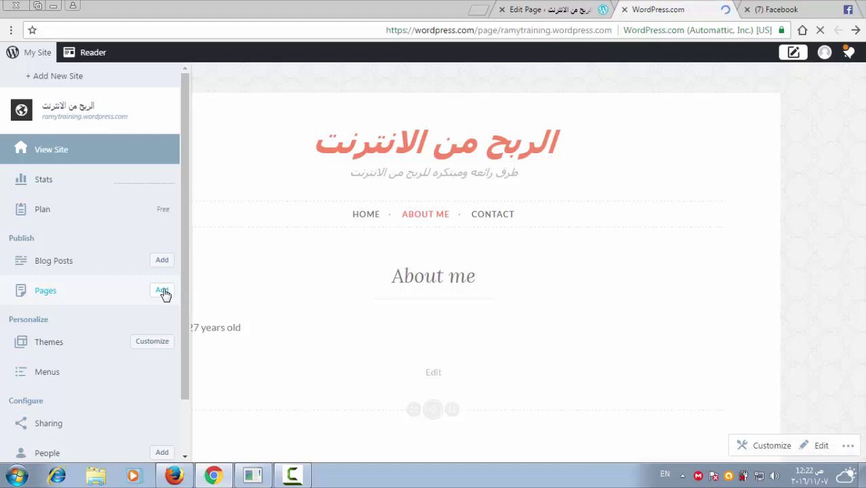
{"action": "left_click", "coordinate": [513, 10]}
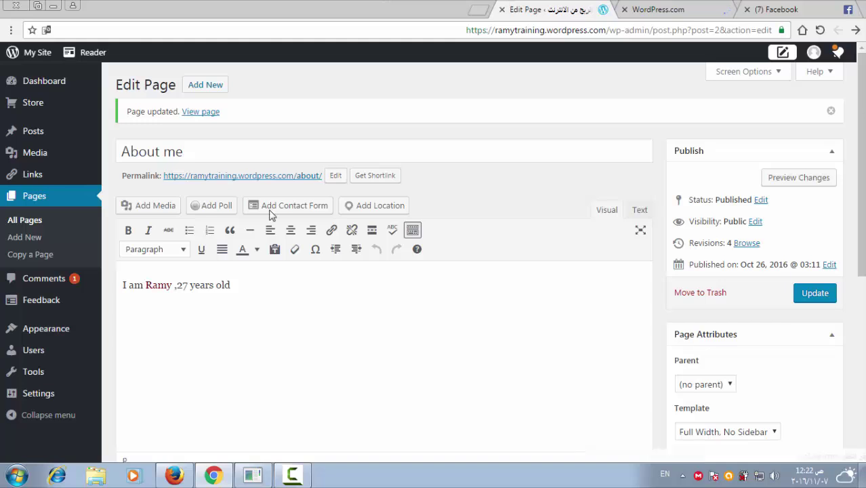
{"action": "left_click", "coordinate": [35, 242]}
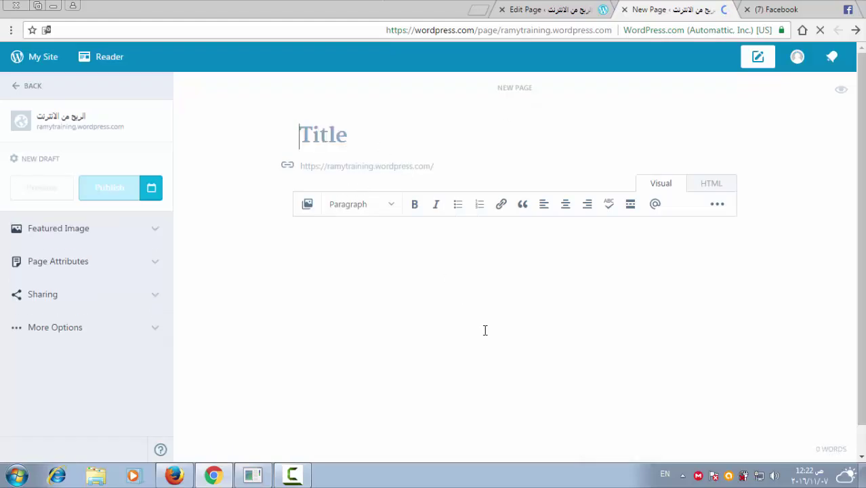
{"action": "left_click", "coordinate": [519, 221]}
{"action": "type", "text": "gdfgfgdf"}
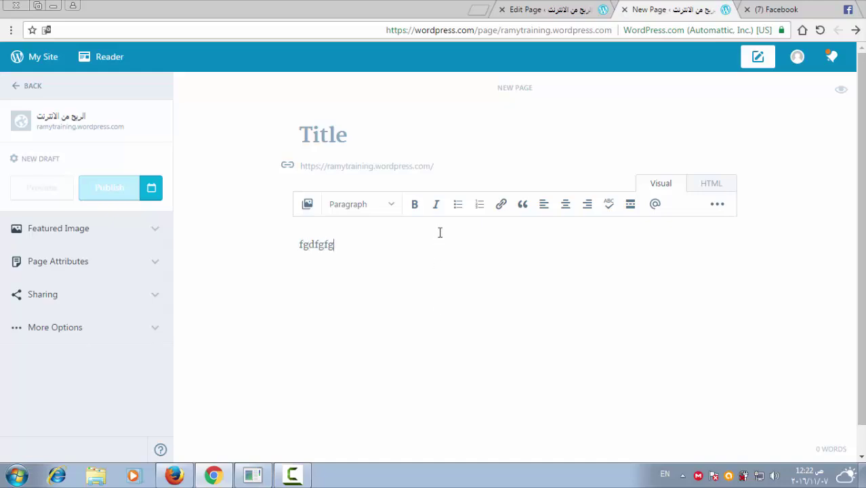
Make the sample text bold and italic, try centre and right alignment, and align it left.
{"action": "double_click", "coordinate": [332, 248]}
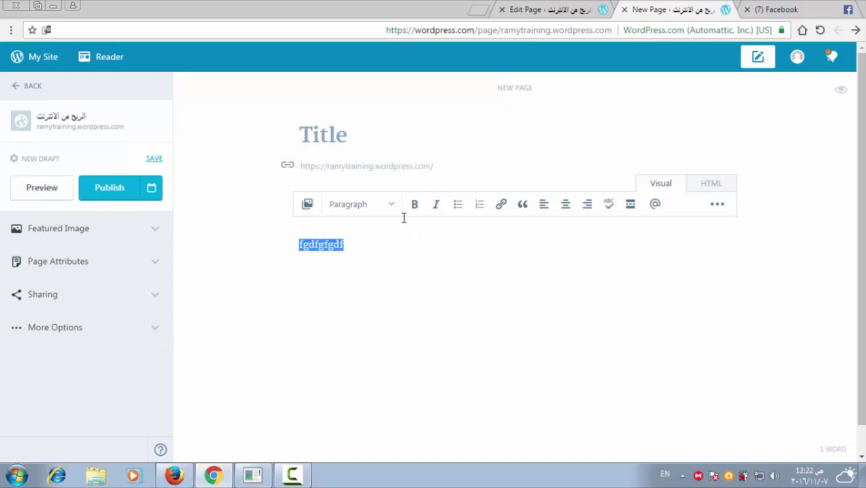
{"action": "left_click", "coordinate": [415, 204]}
{"action": "left_click", "coordinate": [438, 204]}
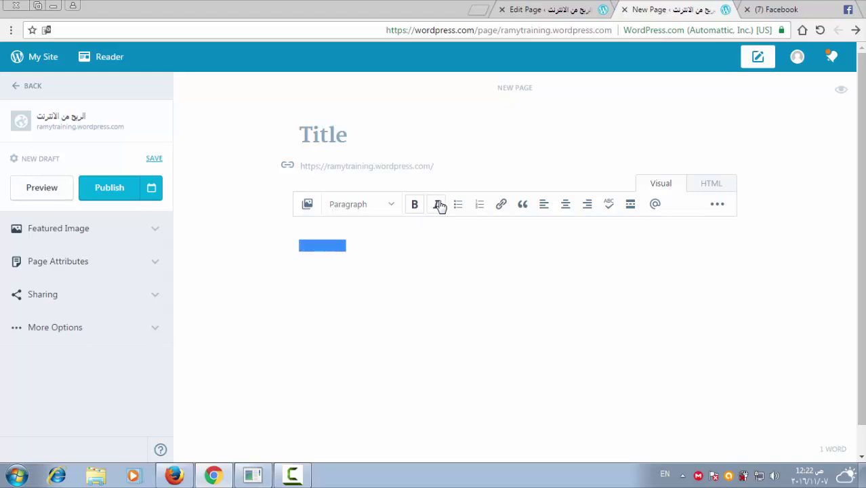
{"action": "left_click", "coordinate": [566, 205]}
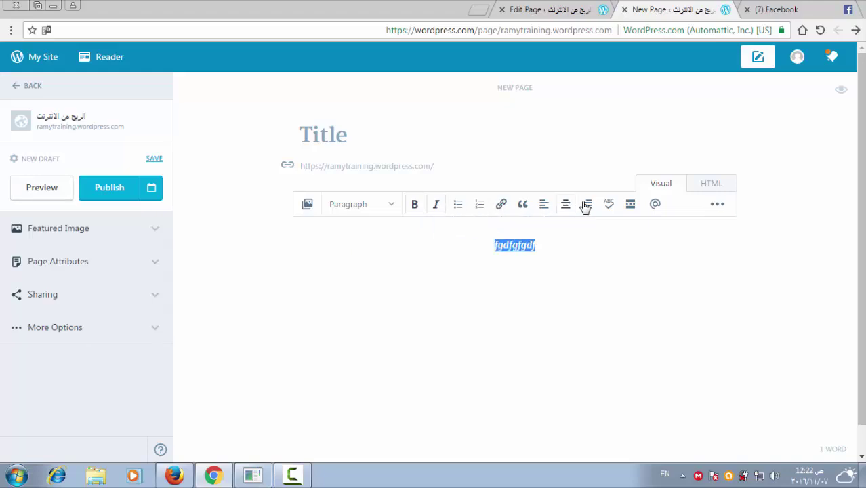
{"action": "left_click", "coordinate": [587, 205]}
{"action": "left_click", "coordinate": [544, 207]}
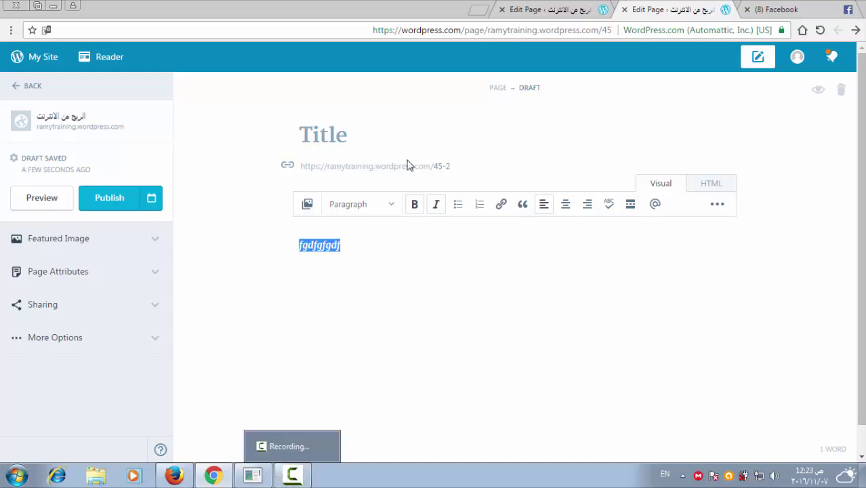
Open the live site's home page in place of the draft editor and look over its navigation and posts.
{"action": "left_click", "coordinate": [512, 8]}
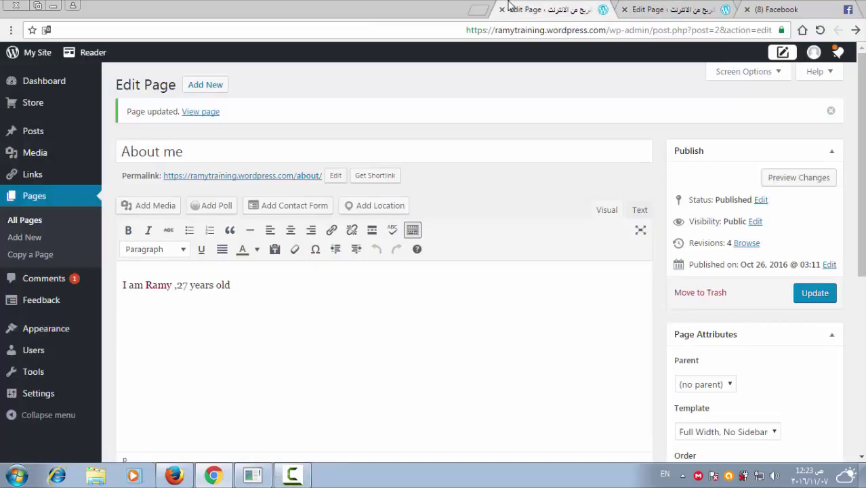
{"action": "left_click", "coordinate": [787, 8]}
{"action": "left_click", "coordinate": [681, 8]}
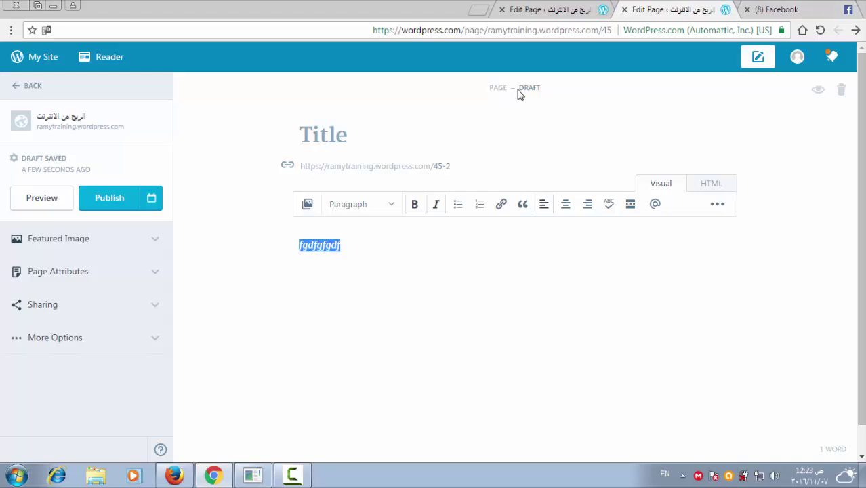
{"action": "left_click", "coordinate": [447, 29]}
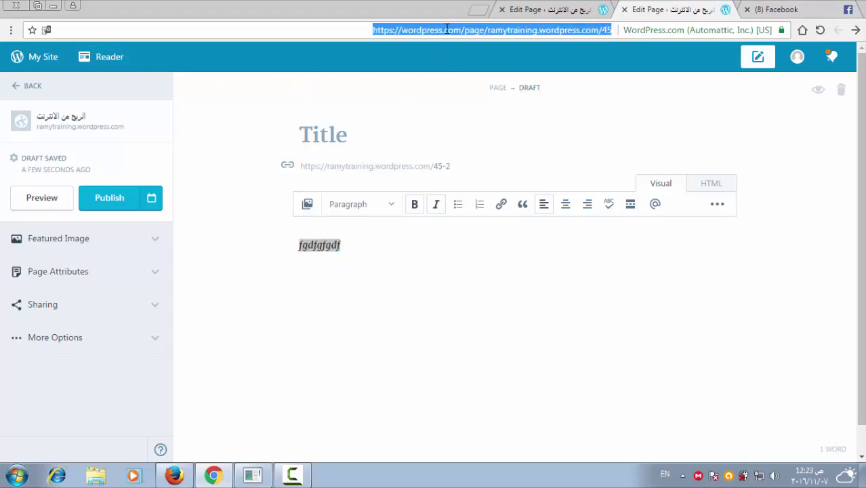
{"action": "type", "text": "ramytraining.wordpress.com"}
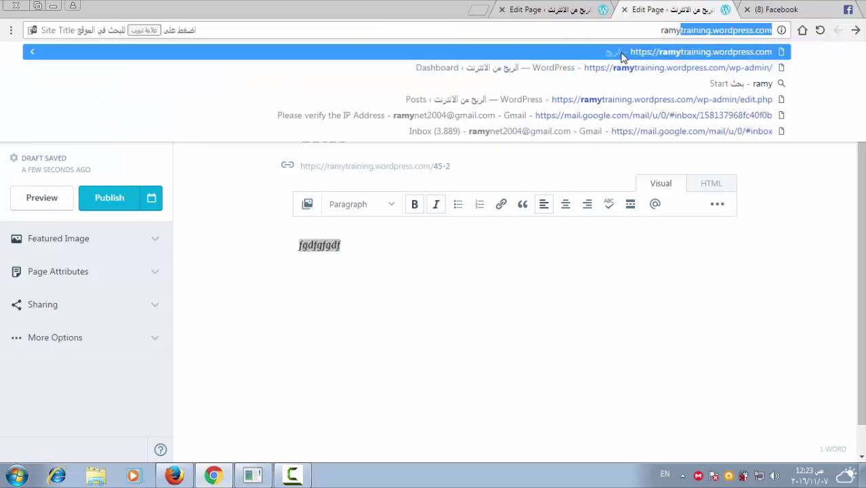
{"action": "left_click", "coordinate": [625, 54]}
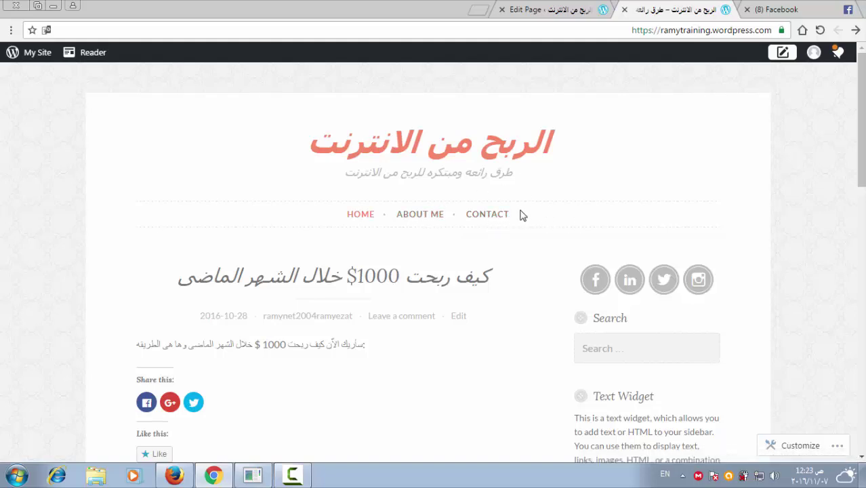
{"action": "scroll", "coordinate": [522, 215], "scroll_direction": "down", "scroll_amount": 2}
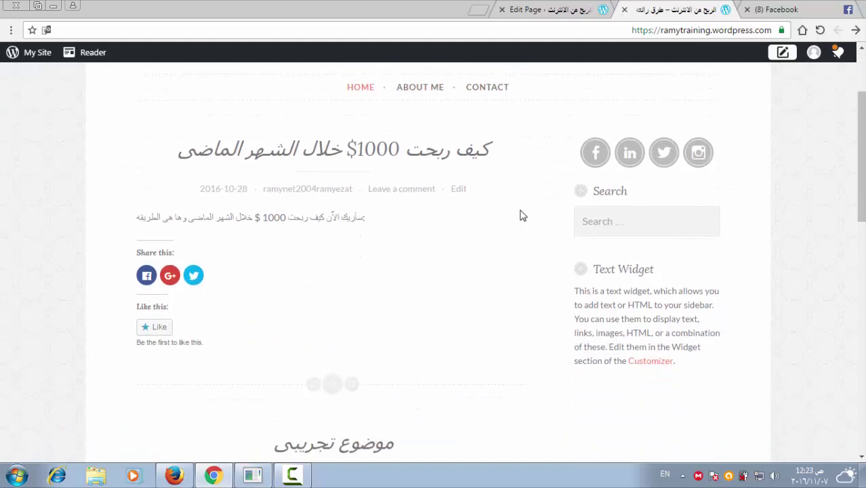